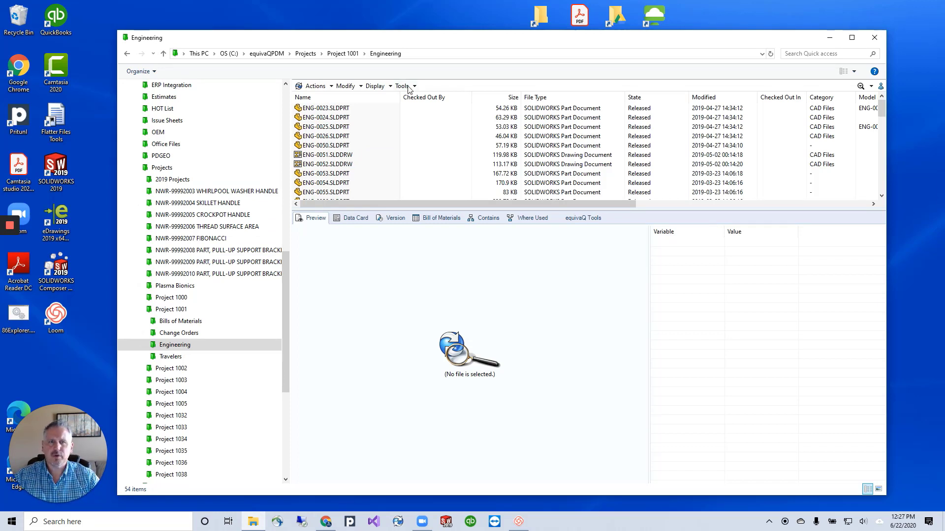
Select ENG-0024.SLDPRT and turn off the file preview
{"action": "left_click", "coordinate": [389, 122]}
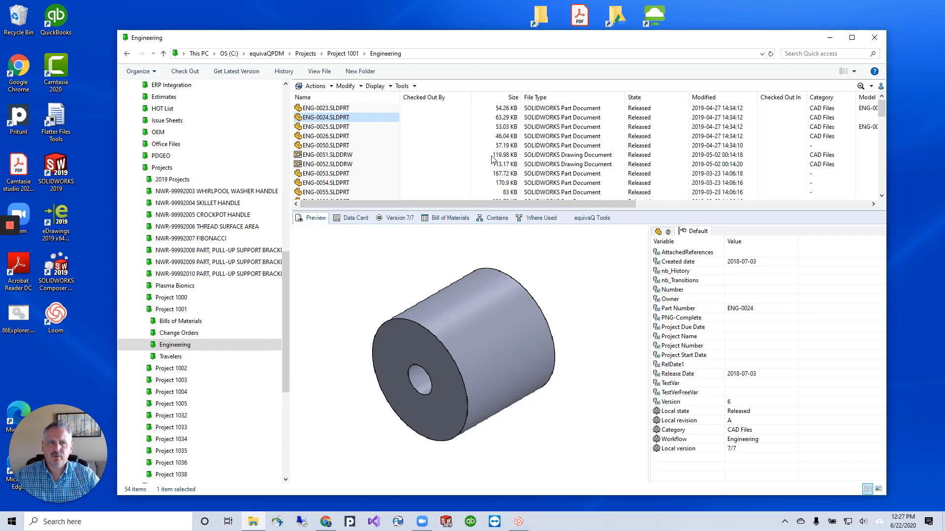
{"action": "left_click", "coordinate": [378, 87]}
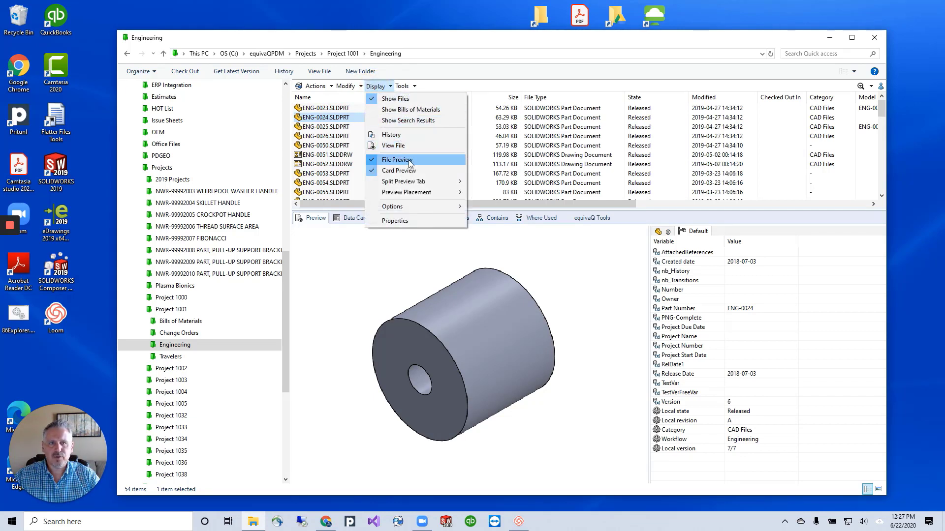
{"action": "left_click", "coordinate": [433, 161]}
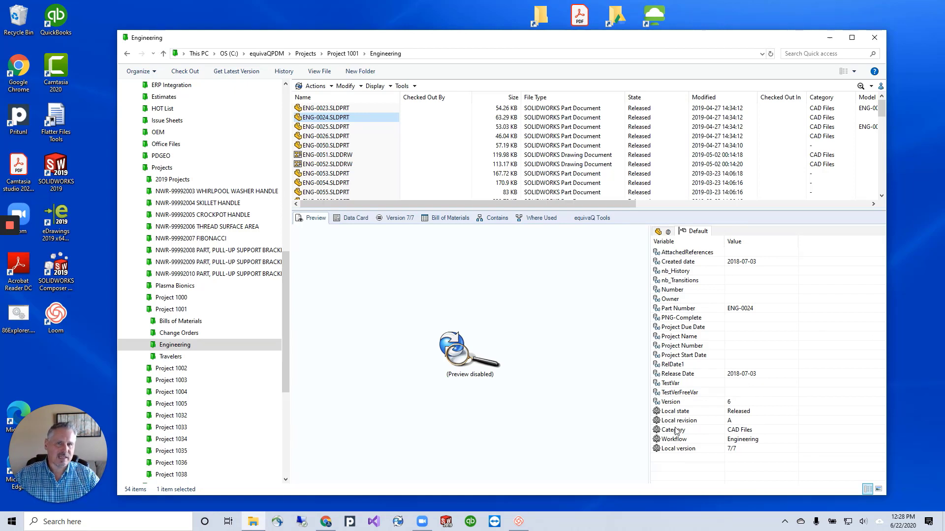
View the @ configuration variables of ENG-0024.SLDPRT in the card preview
{"action": "left_click", "coordinate": [667, 232]}
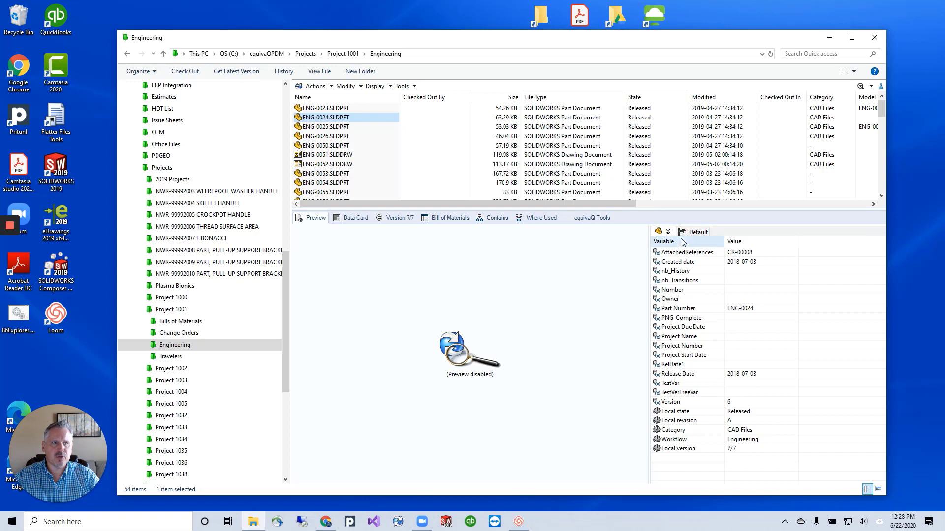
{"action": "left_click", "coordinate": [668, 232]}
{"action": "left_click", "coordinate": [668, 232]}
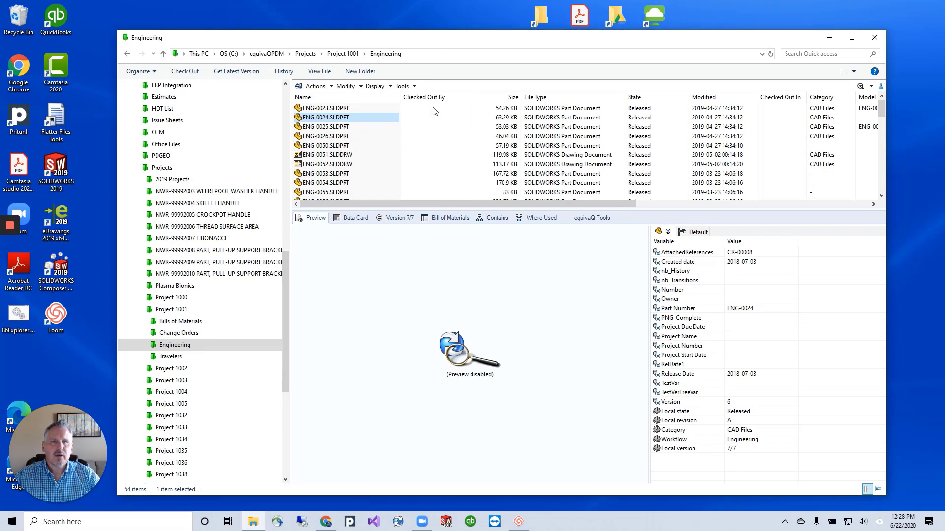
Turn the file preview back on for the selected part
{"action": "left_click", "coordinate": [381, 87]}
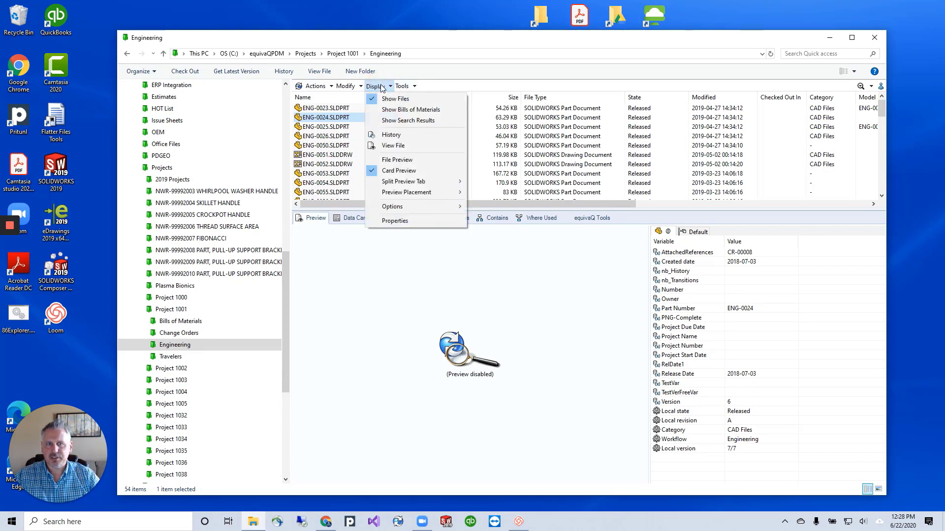
{"action": "left_click", "coordinate": [417, 160]}
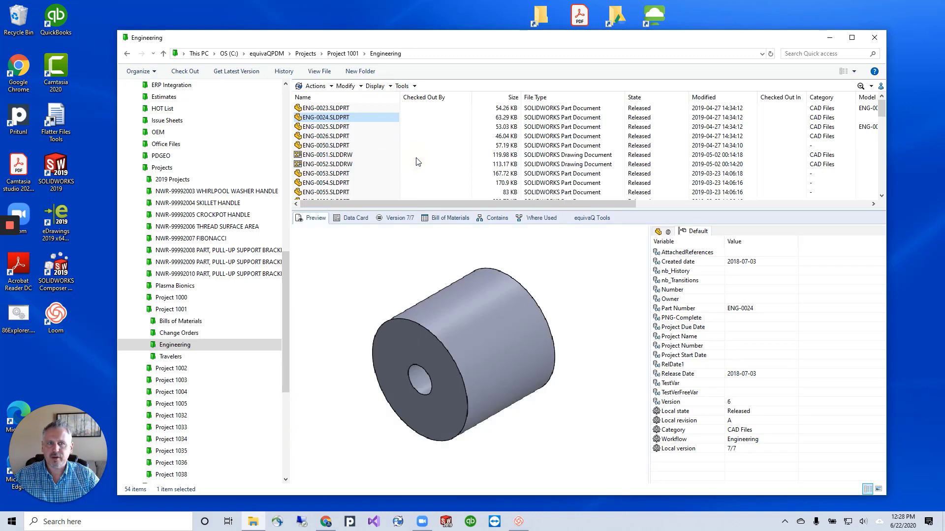
Review the display options, including showing a bitmap for SOLIDWORKS files, and leave them by selecting ENG-0026.SLDPRT
{"action": "left_click", "coordinate": [381, 88]}
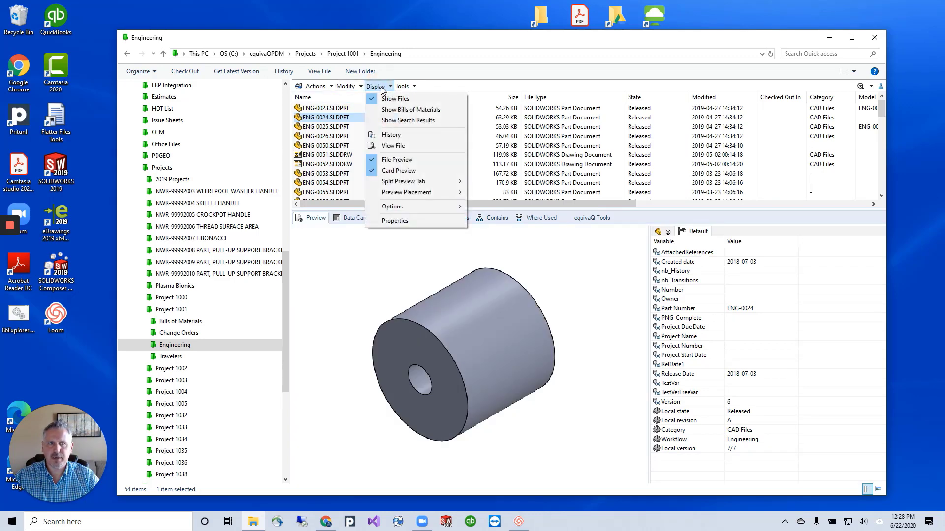
{"action": "mouse_move", "coordinate": [418, 206]}
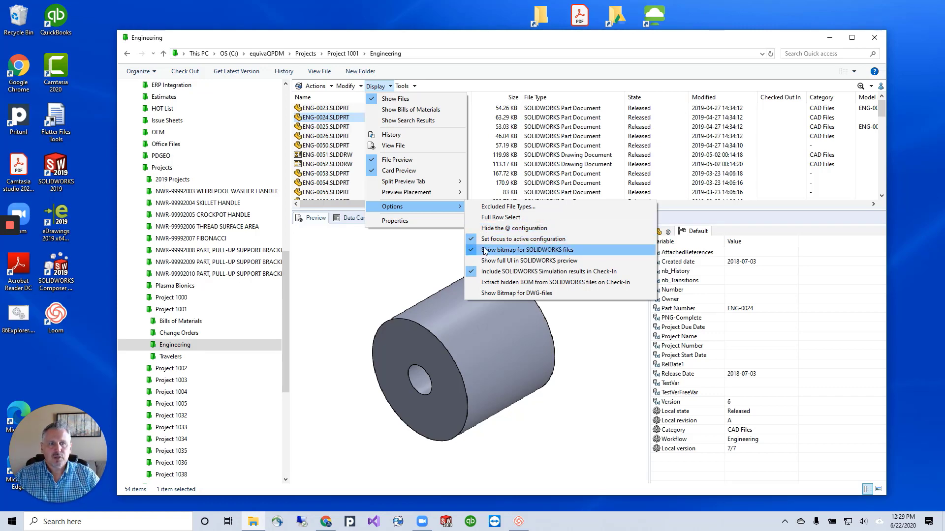
{"action": "left_click", "coordinate": [505, 250]}
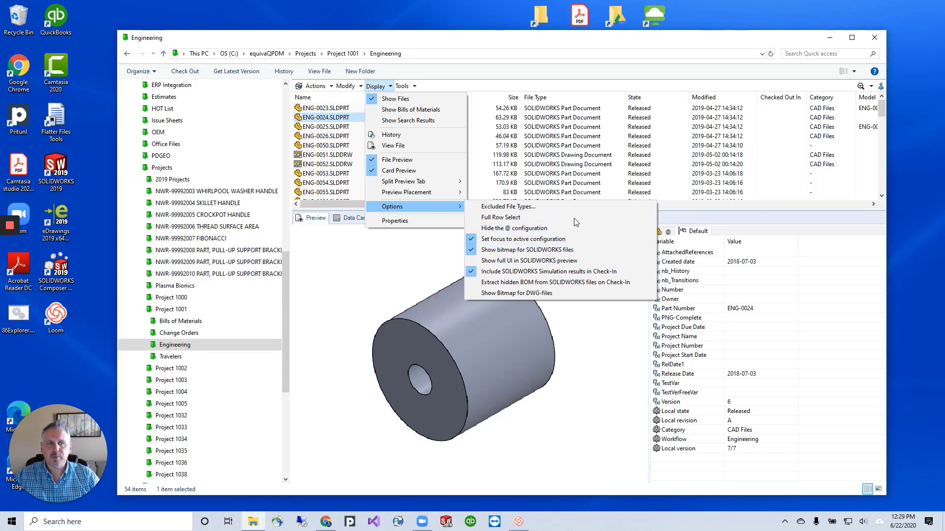
{"action": "left_click", "coordinate": [347, 138]}
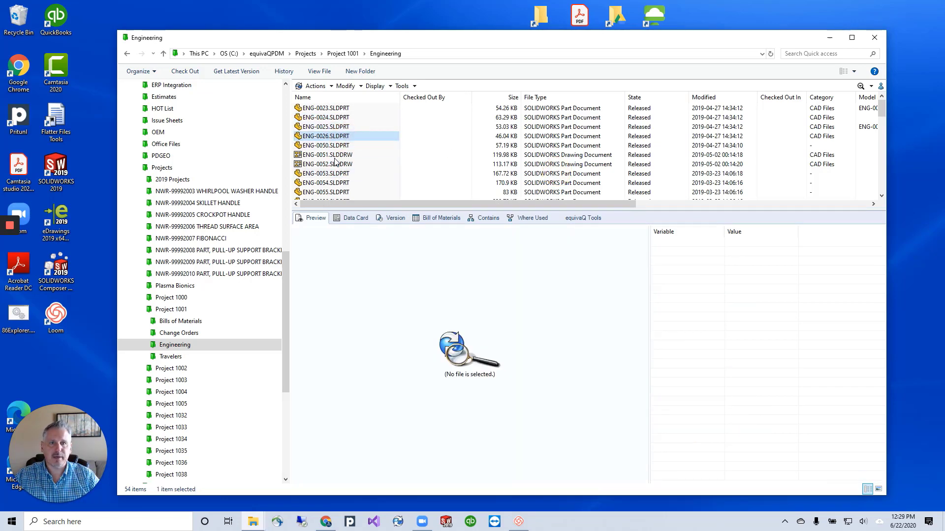
Preview the drawing ENG-0051.SLDDRW, and load ENG-0053.SLDPRT as an interactive 3D preview to rotate it
{"action": "left_click", "coordinate": [334, 156]}
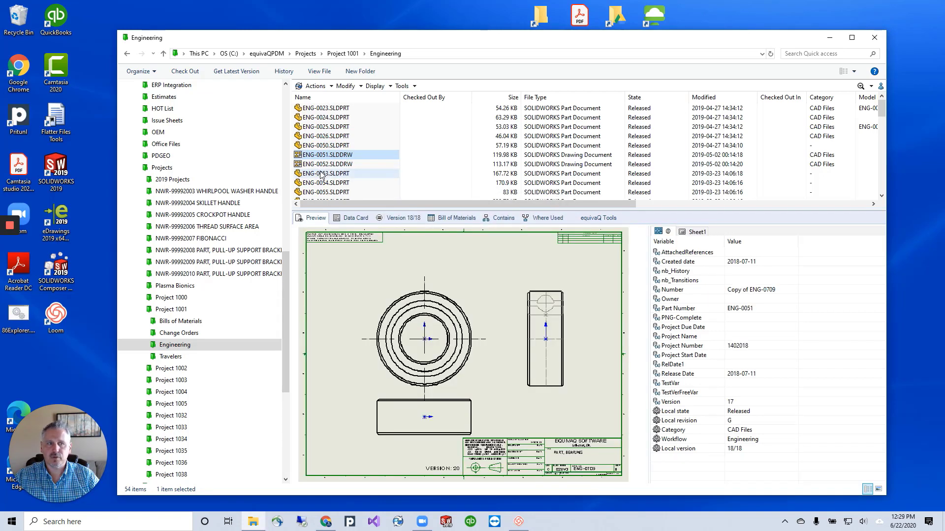
{"action": "left_click", "coordinate": [320, 174]}
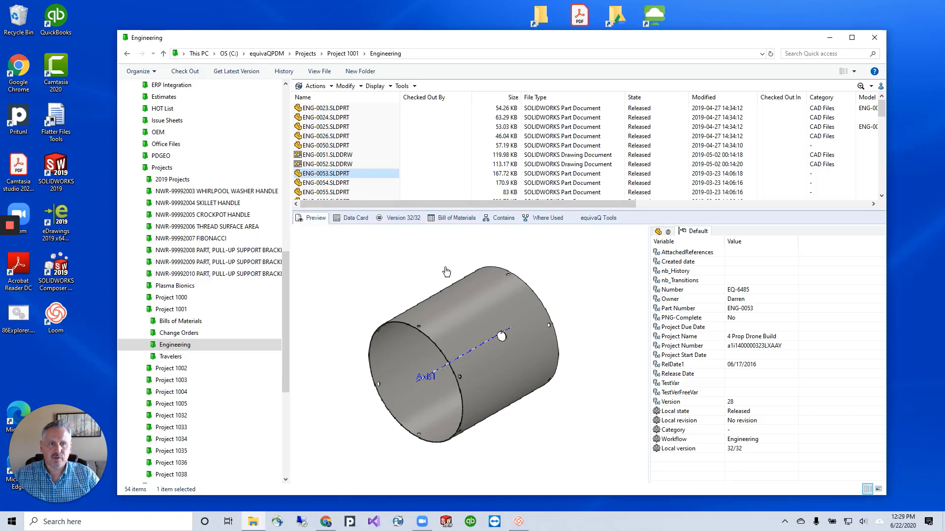
{"action": "left_click", "coordinate": [422, 275]}
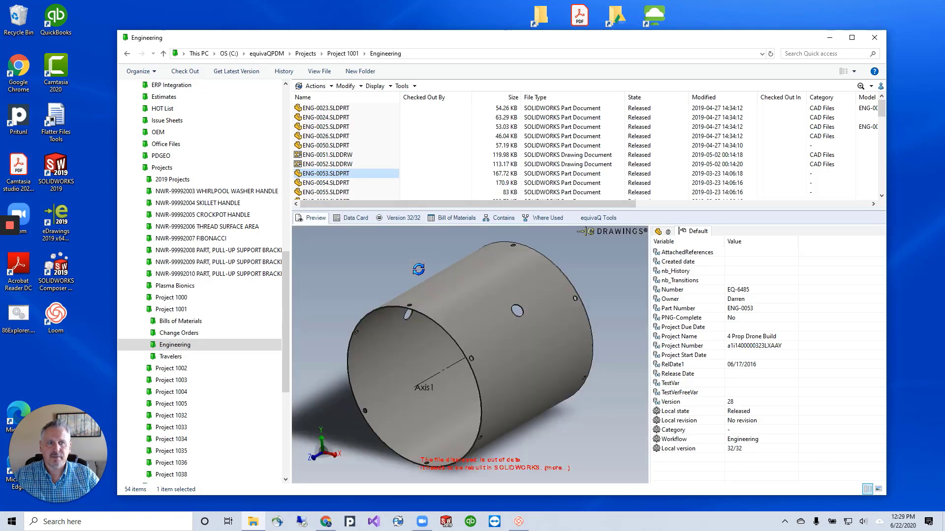
{"action": "mouse_move", "coordinate": [601, 403]}
{"action": "left_mouse_down"}
{"action": "mouse_move", "coordinate": [400, 401]}
{"action": "mouse_move", "coordinate": [313, 296]}
{"action": "mouse_move", "coordinate": [329, 332]}
{"action": "mouse_move", "coordinate": [352, 268]}
{"action": "mouse_move", "coordinate": [601, 395]}
{"action": "left_mouse_up"}
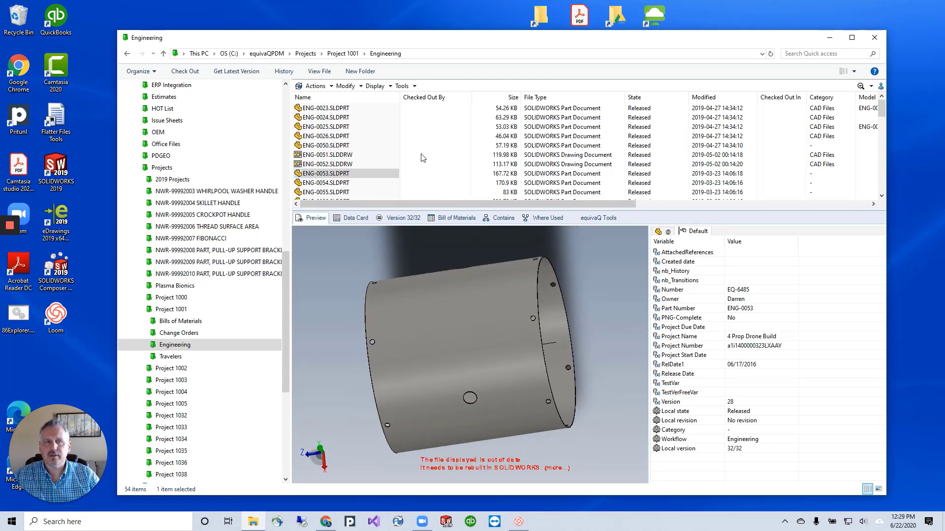
Enable the full UI in the SOLIDWORKS preview and check the additional commands available on the model view
{"action": "left_click", "coordinate": [377, 86]}
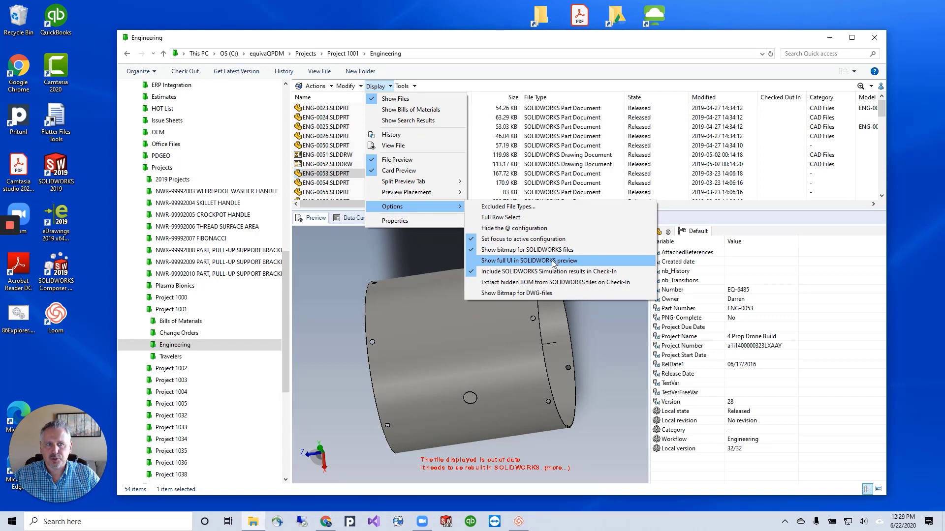
{"action": "left_click", "coordinate": [517, 264]}
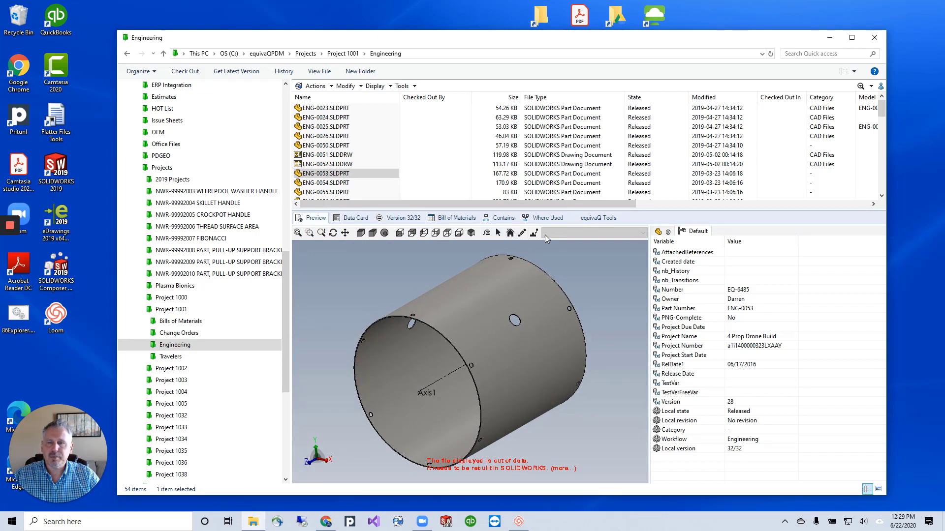
{"action": "right_click", "coordinate": [352, 266]}
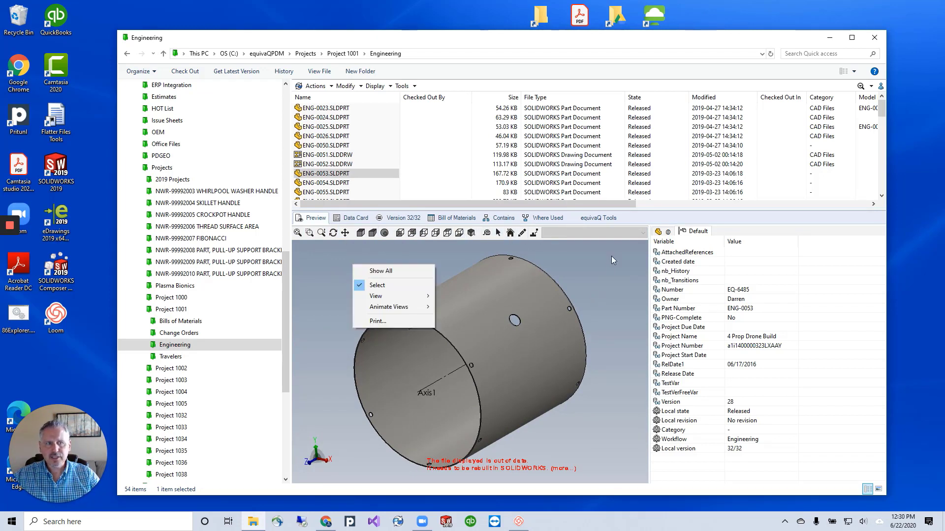
{"action": "left_click", "coordinate": [588, 277]}
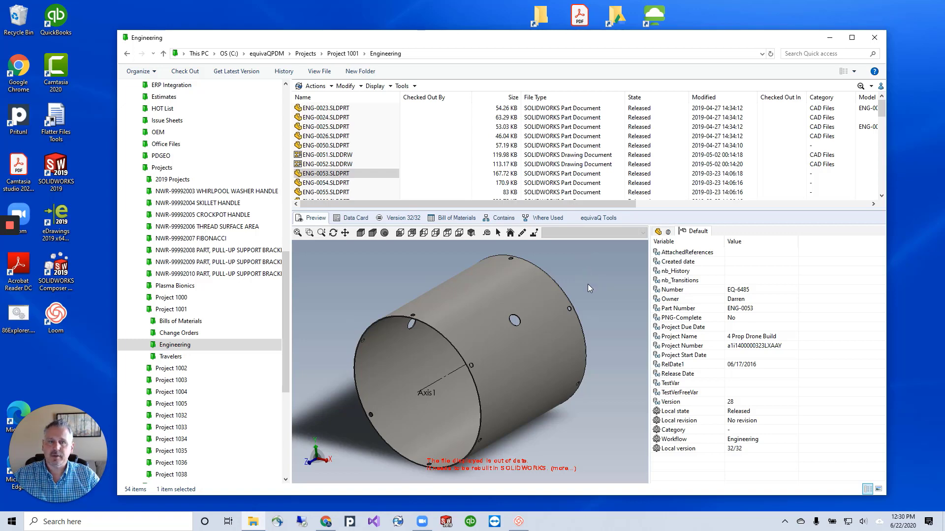
Open the CO 05061 change order folder and preview the CO 05061.xml form
{"action": "scroll", "coordinate": [168, 235], "scroll_direction": "up", "scroll_amount": 5}
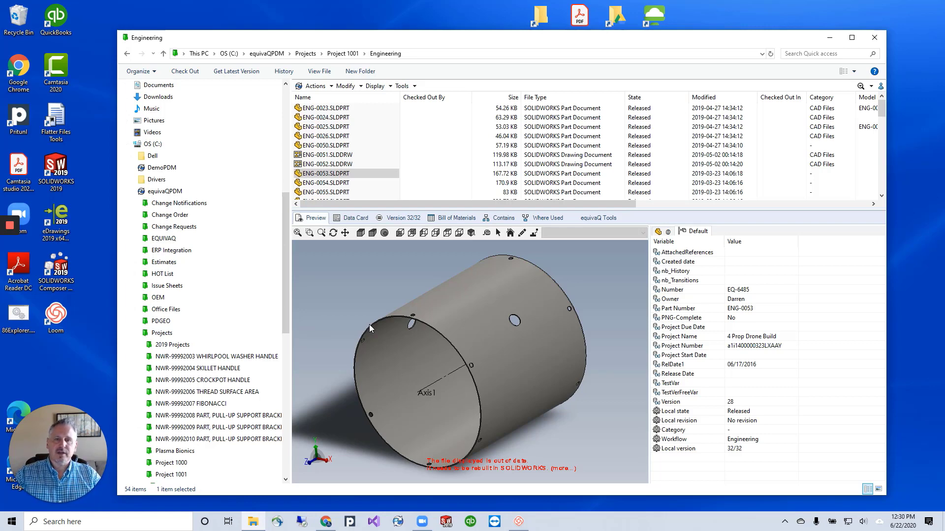
{"action": "left_click", "coordinate": [163, 216]}
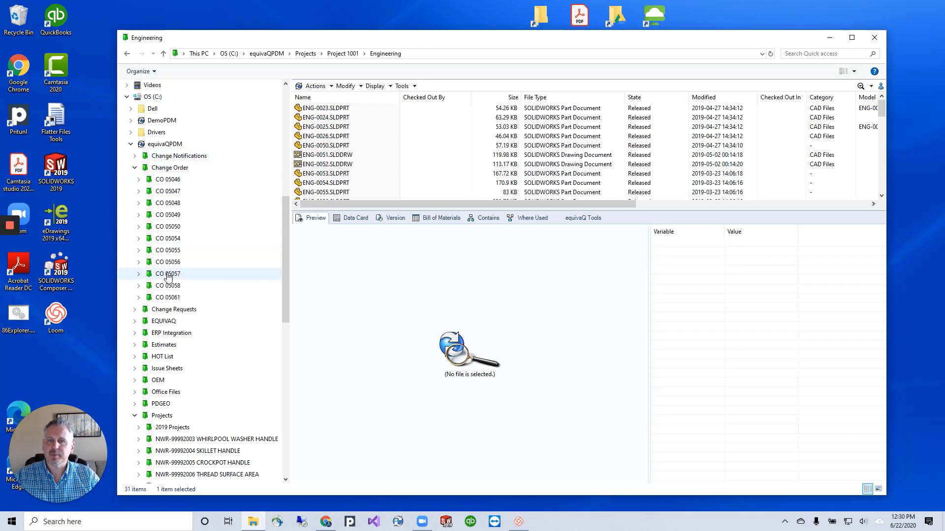
{"action": "left_click", "coordinate": [168, 298]}
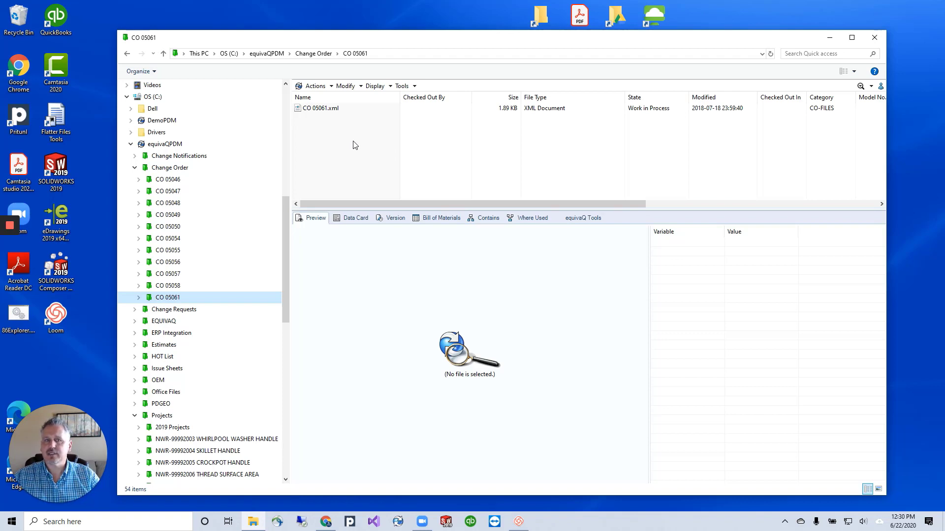
{"action": "left_click", "coordinate": [335, 109]}
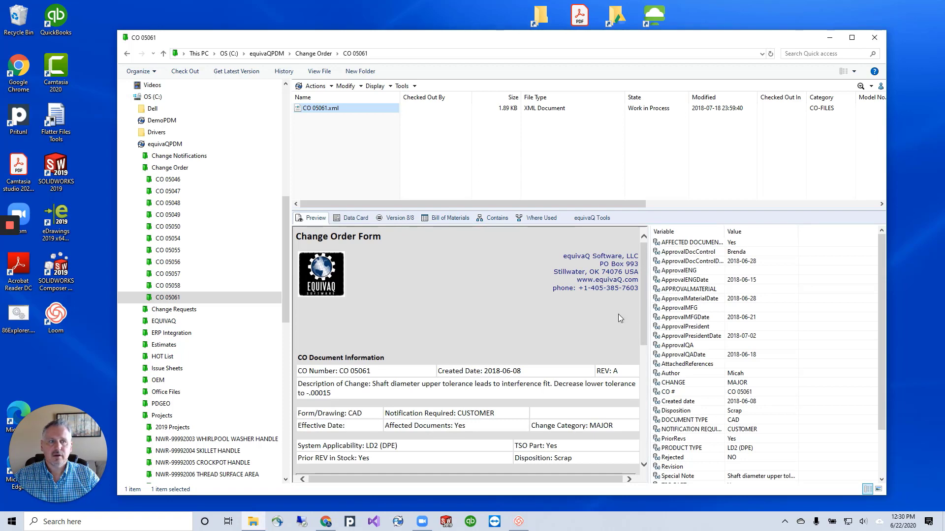
{"action": "left_click_drag", "start_coordinate": [646, 319], "coordinate": [649, 291]}
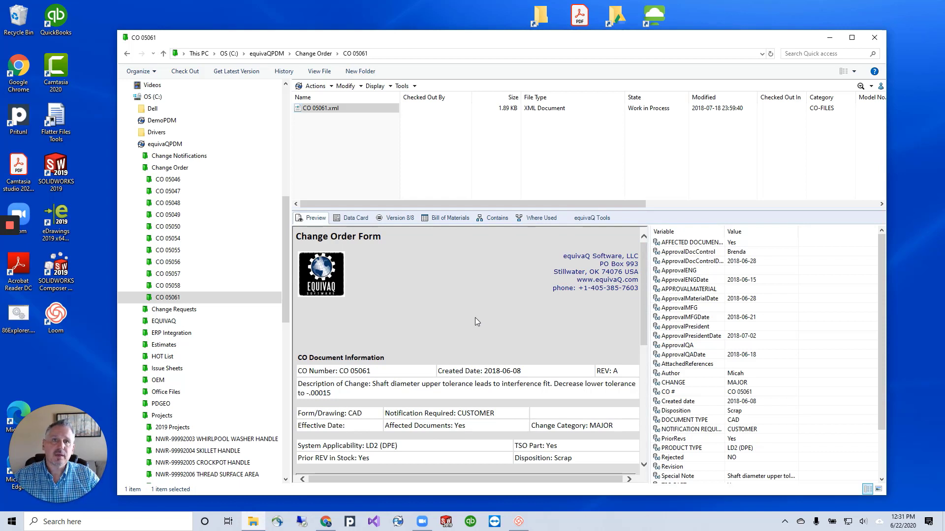
Show the print preview of the Change Order Form and close it again
{"action": "right_click", "coordinate": [418, 253]}
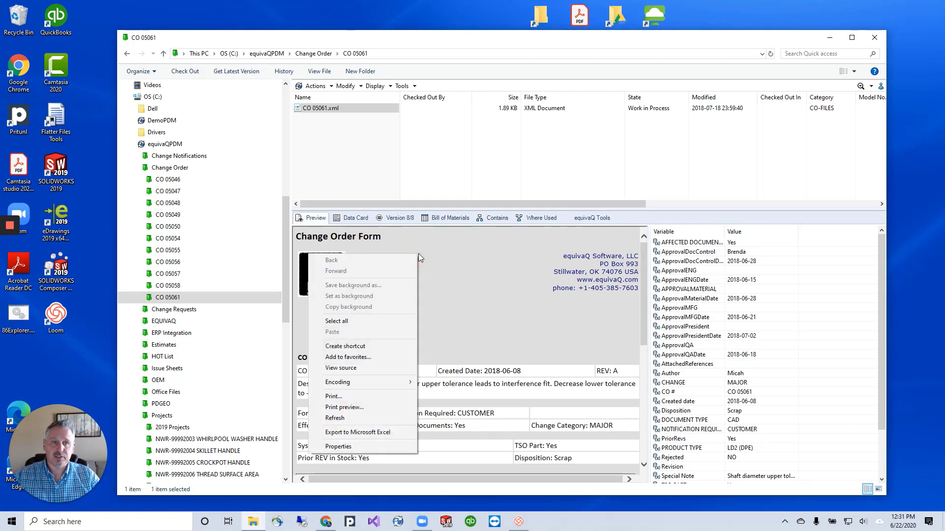
{"action": "left_click", "coordinate": [367, 407]}
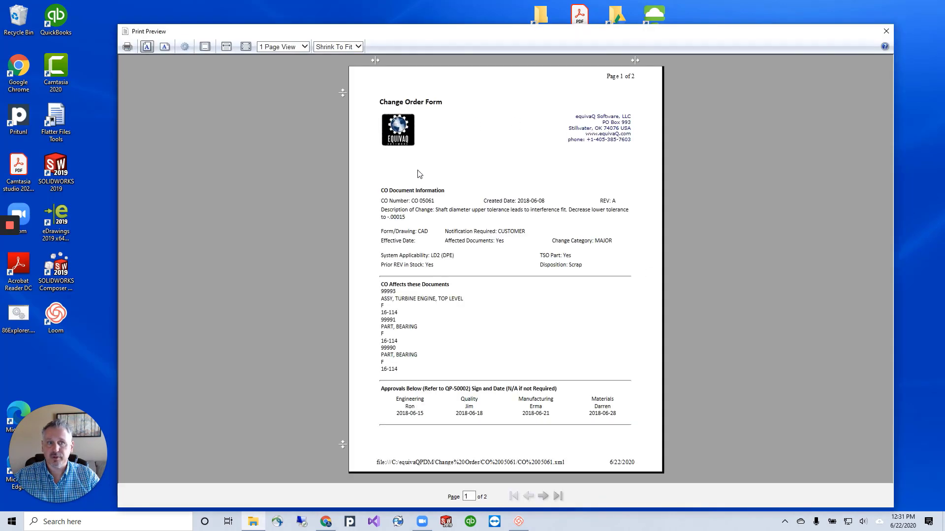
{"action": "left_click", "coordinate": [885, 31]}
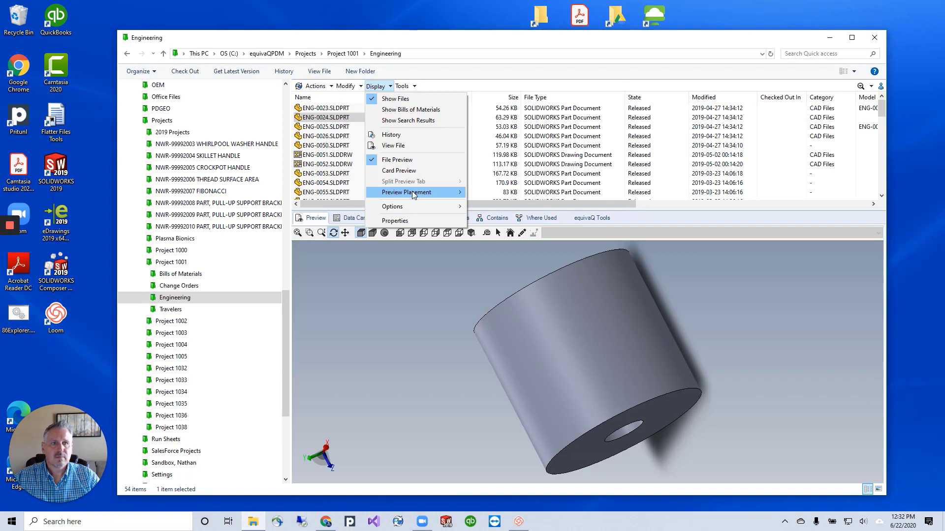
Set the preview placement to To the Right and maximize the Engineering folder window
{"action": "mouse_move", "coordinate": [412, 190]}
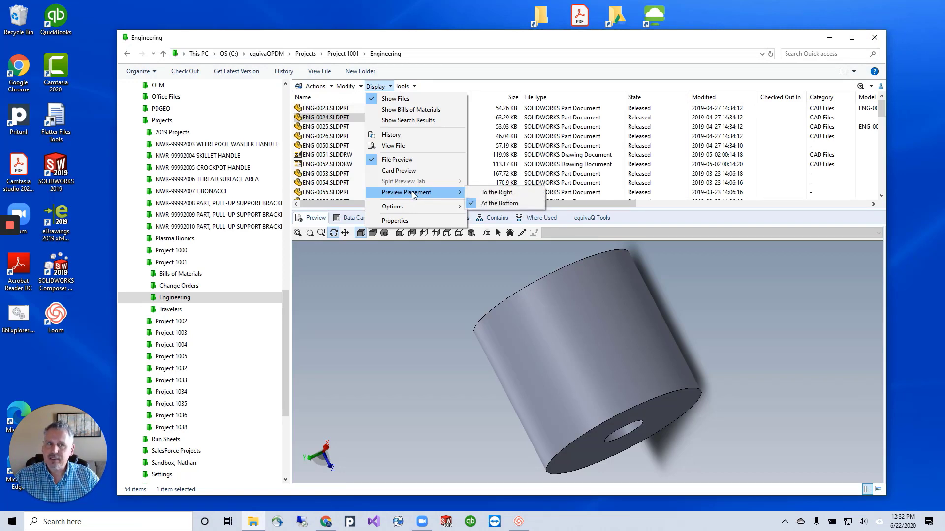
{"action": "left_click", "coordinate": [498, 192]}
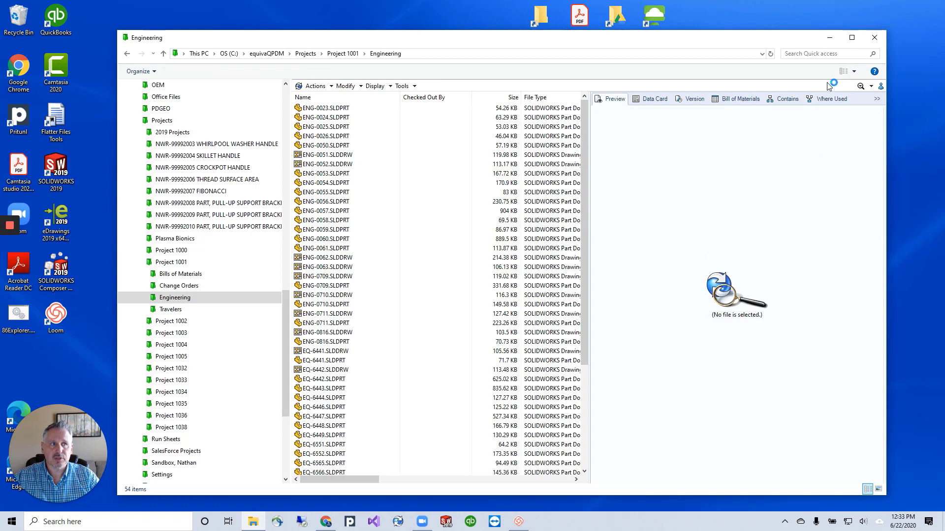
{"action": "left_click", "coordinate": [852, 37]}
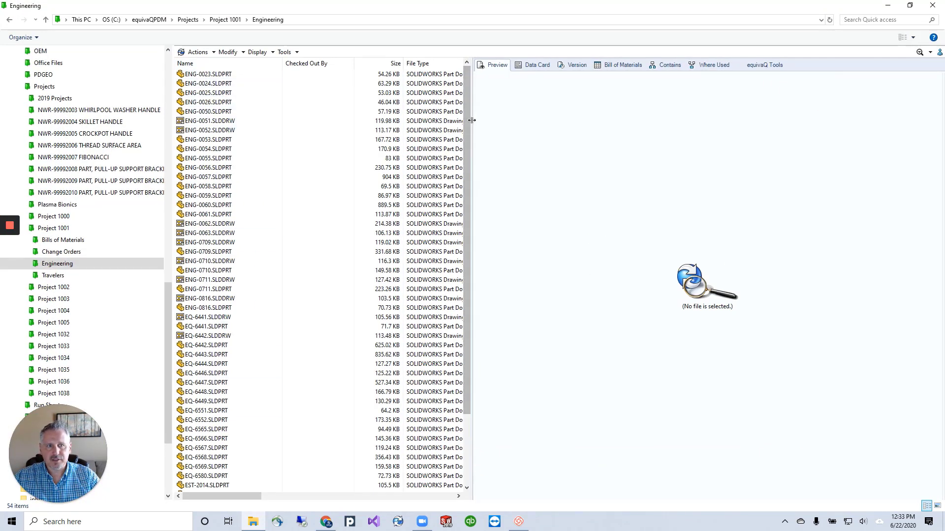
{"action": "left_click_drag", "start_coordinate": [468, 132], "coordinate": [469, 64]}
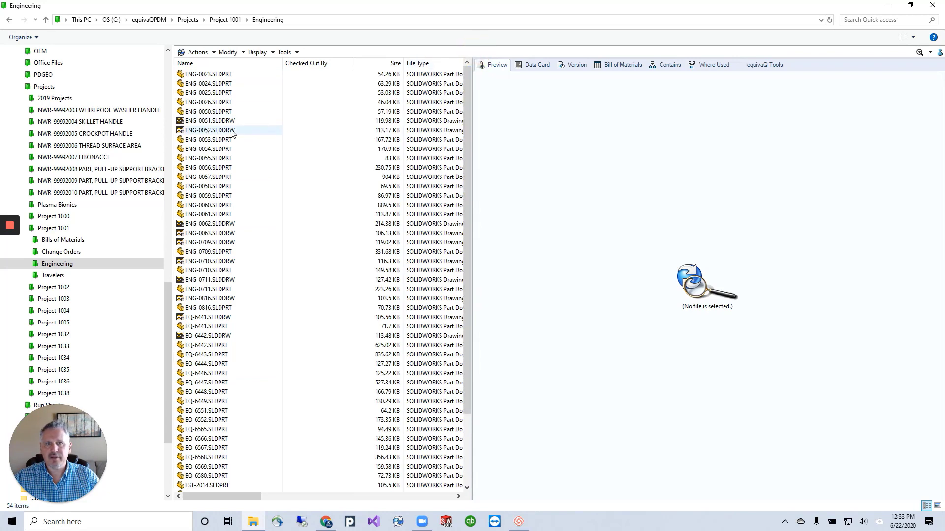
Preview ENG-0053.SLDPRT in the enlarged preview area and rotate the model
{"action": "left_click", "coordinate": [213, 140]}
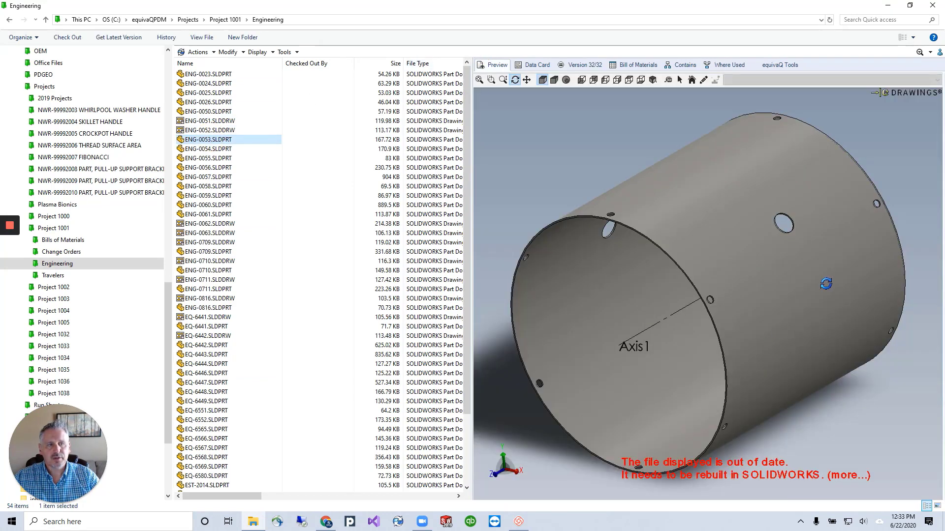
{"action": "left_click_drag", "start_coordinate": [705, 314], "coordinate": [804, 266]}
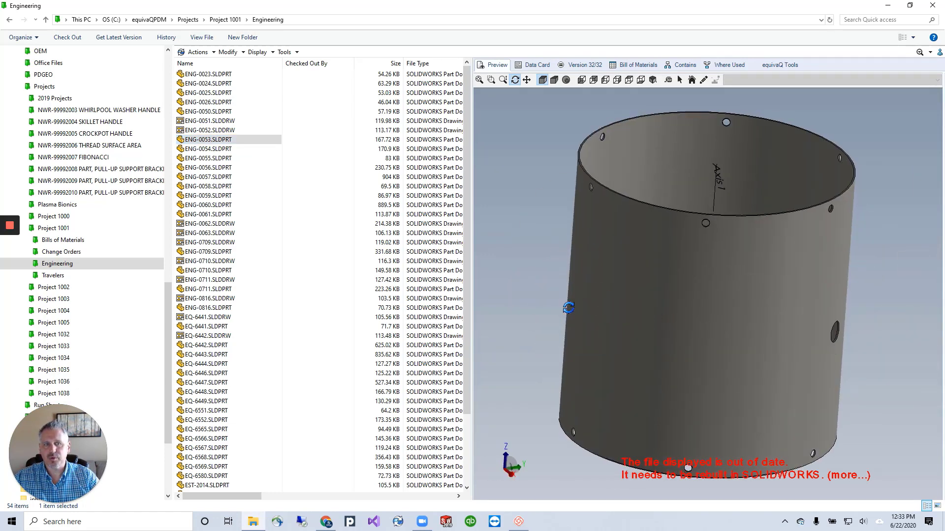